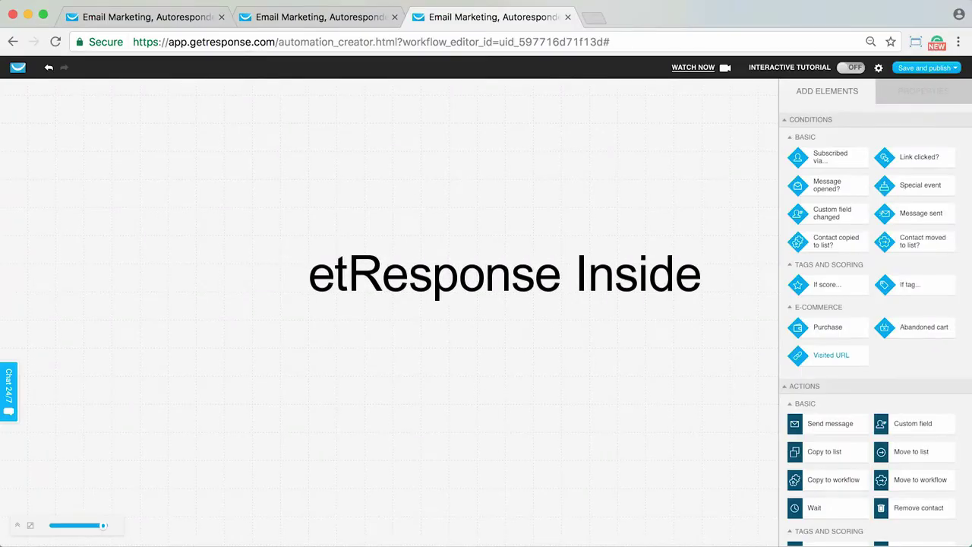
drag(831, 354, 503, 195)
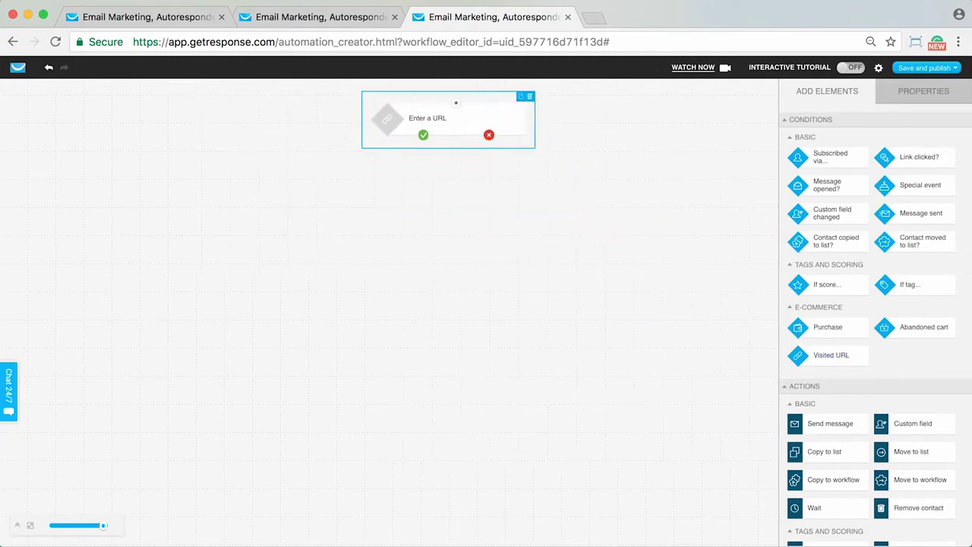
click(923, 91)
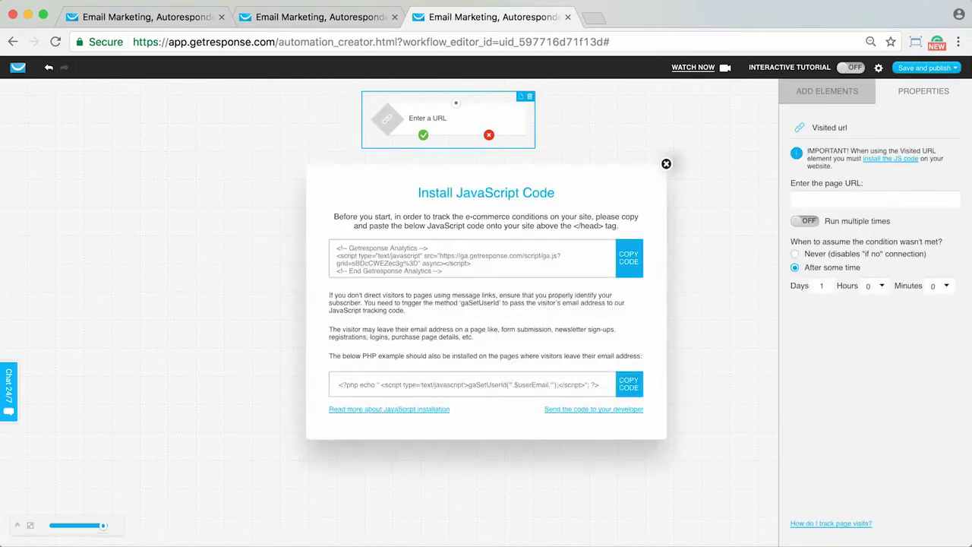
click(666, 163)
click(851, 199)
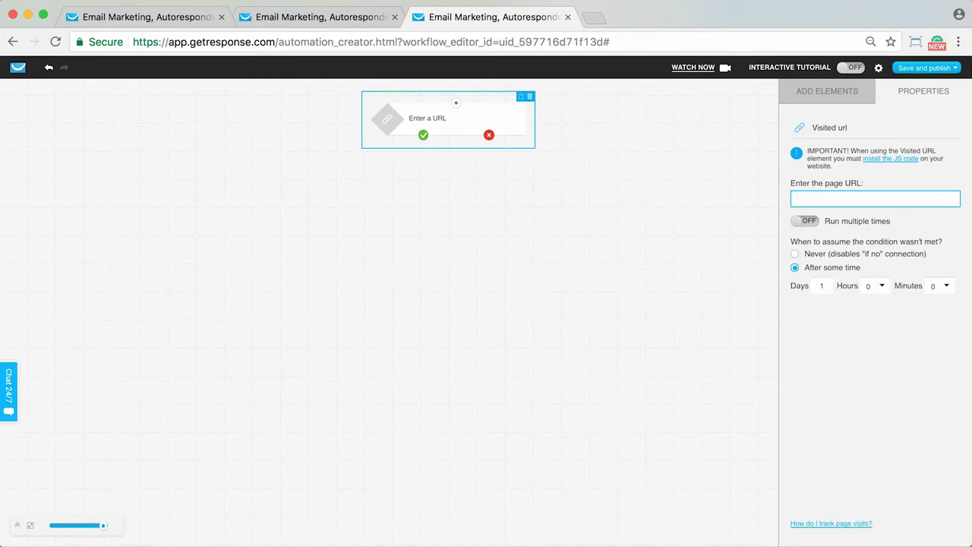
text(www.gr8shop.com/promo)
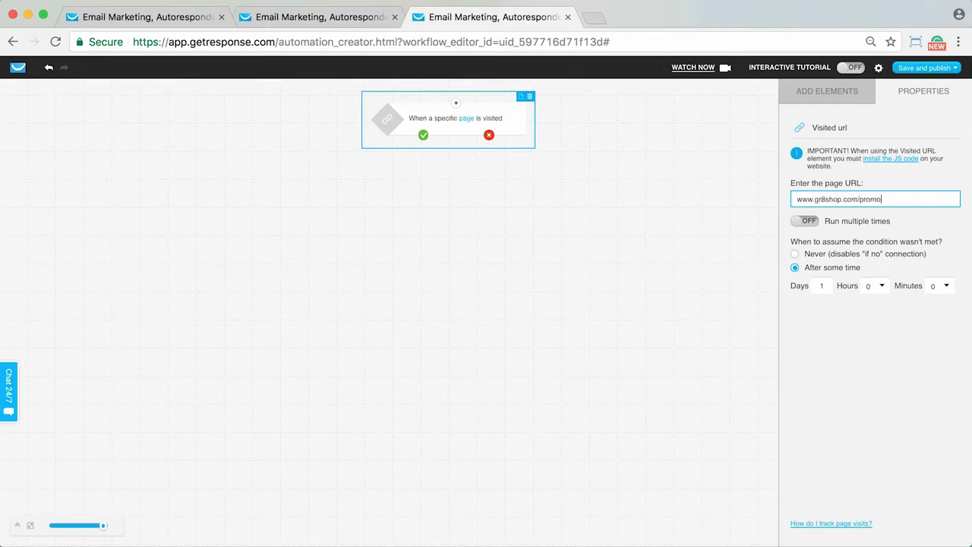
- Add a Send message action on the condition's yes branch and choose the Super Chocolate Promo automation message
click(827, 91)
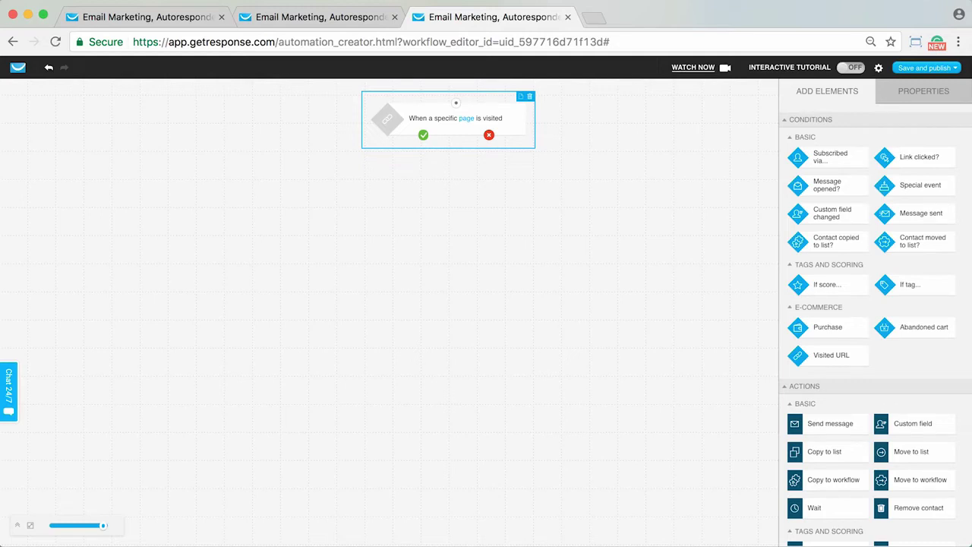
drag(830, 423, 357, 186)
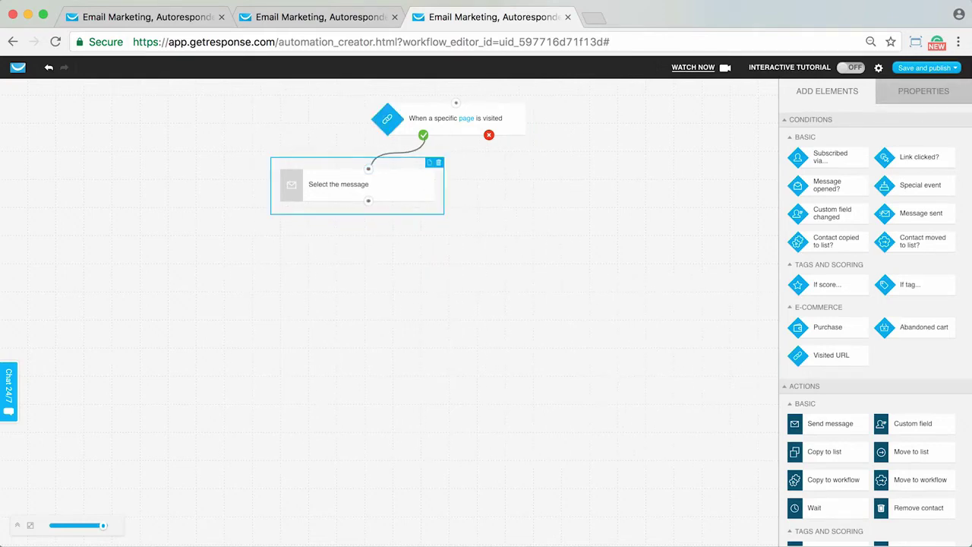
click(875, 194)
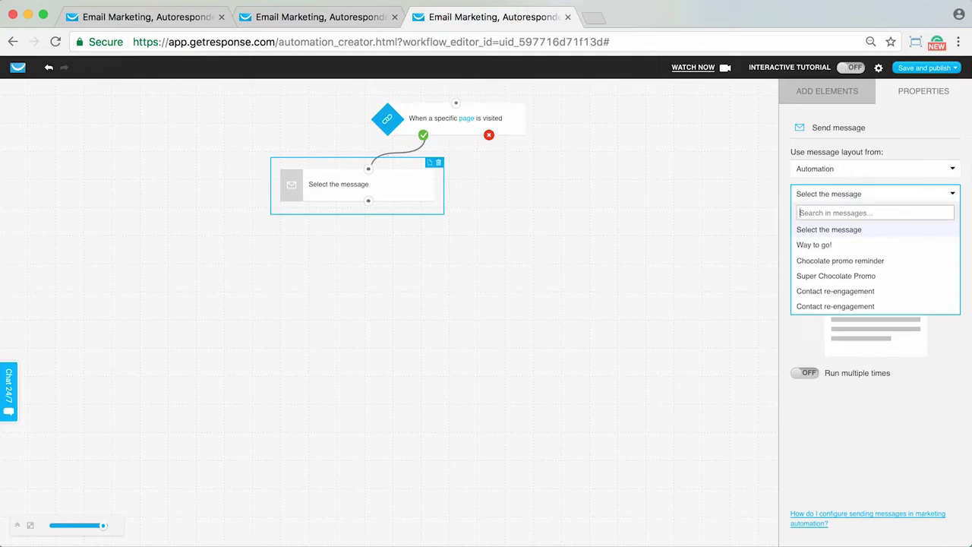
text(promo)
click(836, 245)
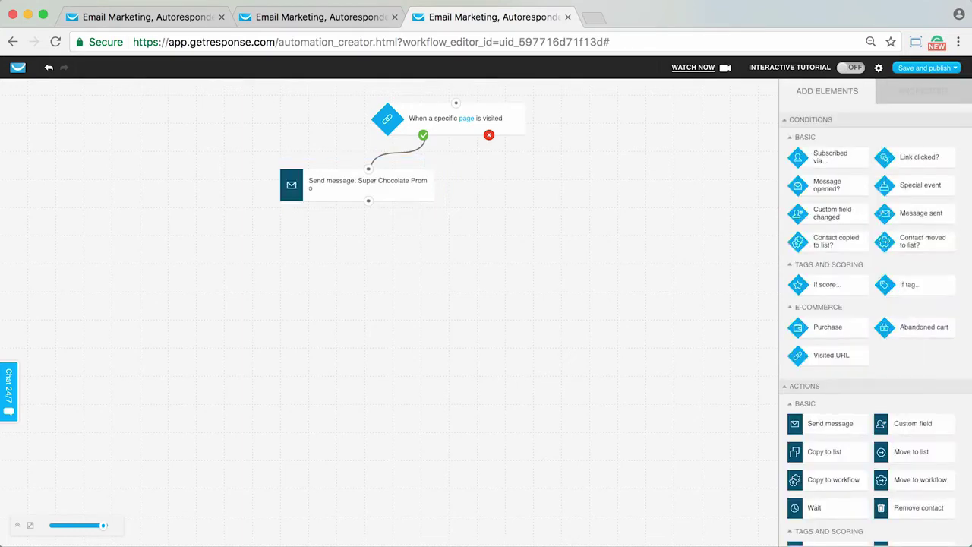
click(365, 186)
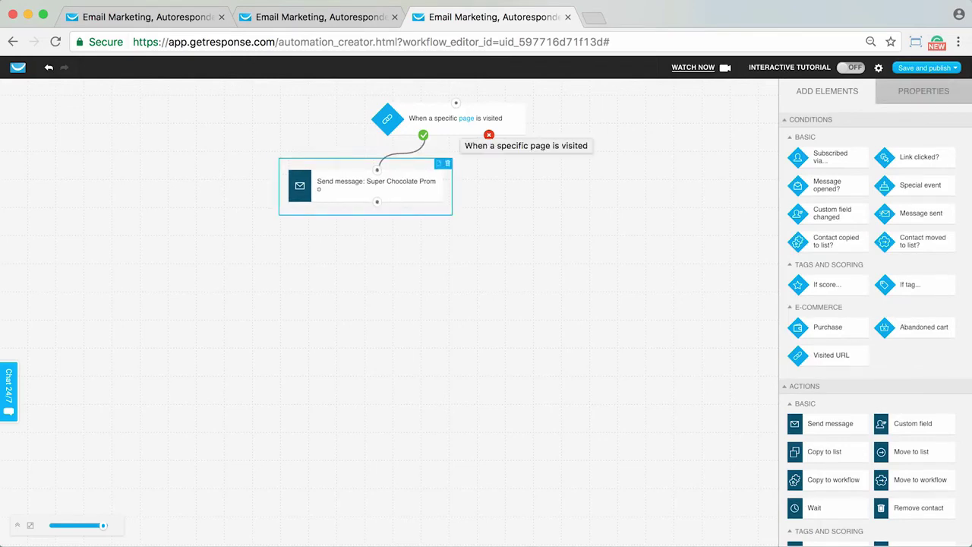
drag(884, 156, 250, 238)
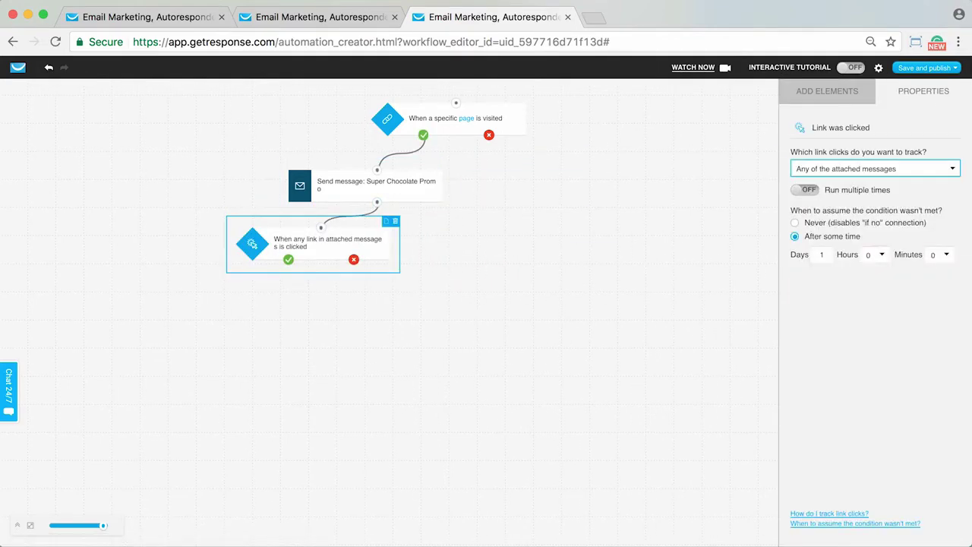
click(873, 169)
click(815, 243)
click(873, 193)
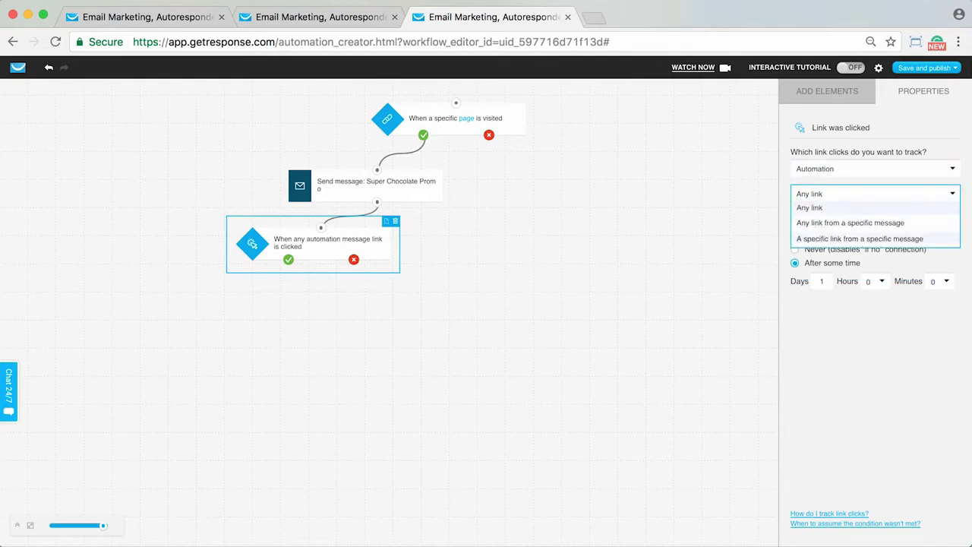
click(858, 237)
click(874, 232)
click(835, 260)
scroll(873, 303, down, 1)
click(873, 383)
click(832, 411)
- Add a second Visited URL condition and connect it to the yes branch of the link-clicked condition
click(827, 91)
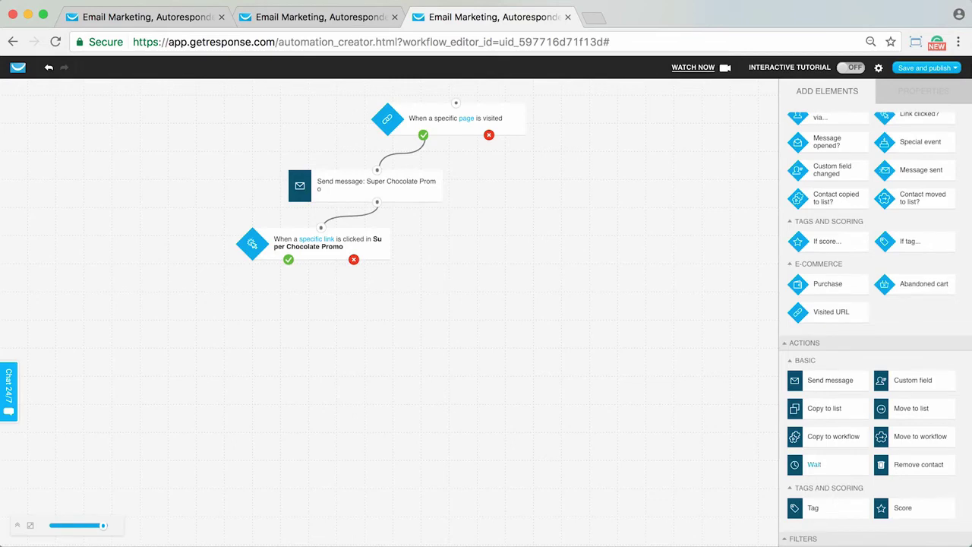
scroll(813, 508, down, 2)
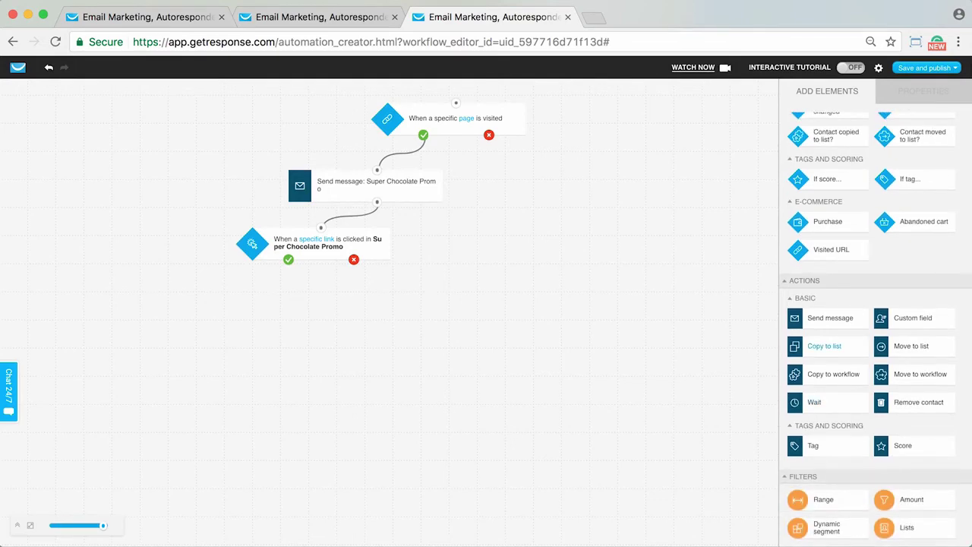
drag(831, 249, 210, 315)
drag(828, 220, 494, 315)
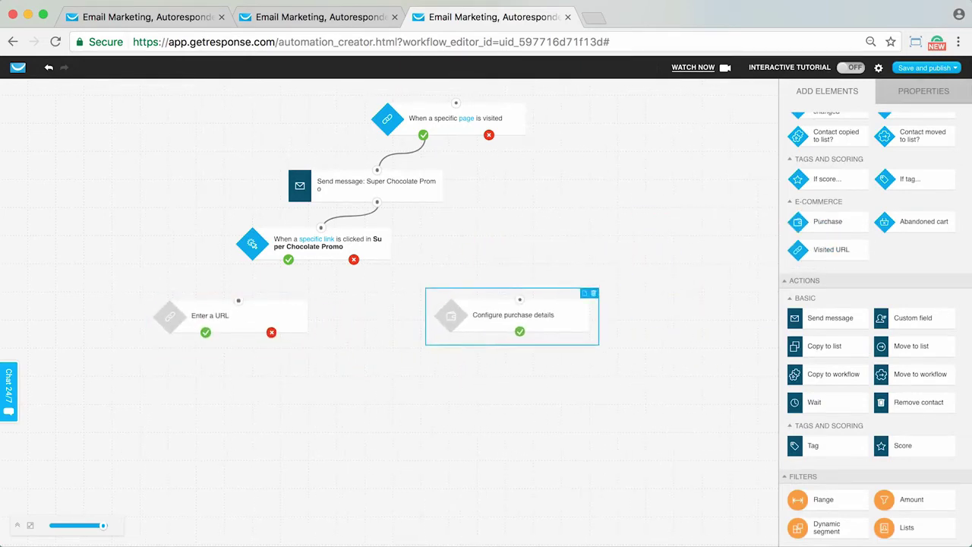
key(Delete)
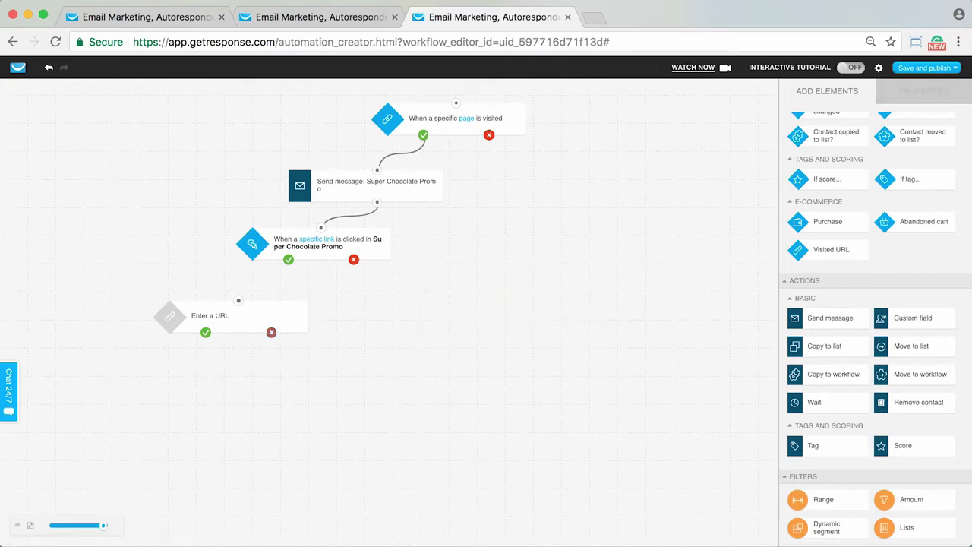
drag(258, 326, 288, 259)
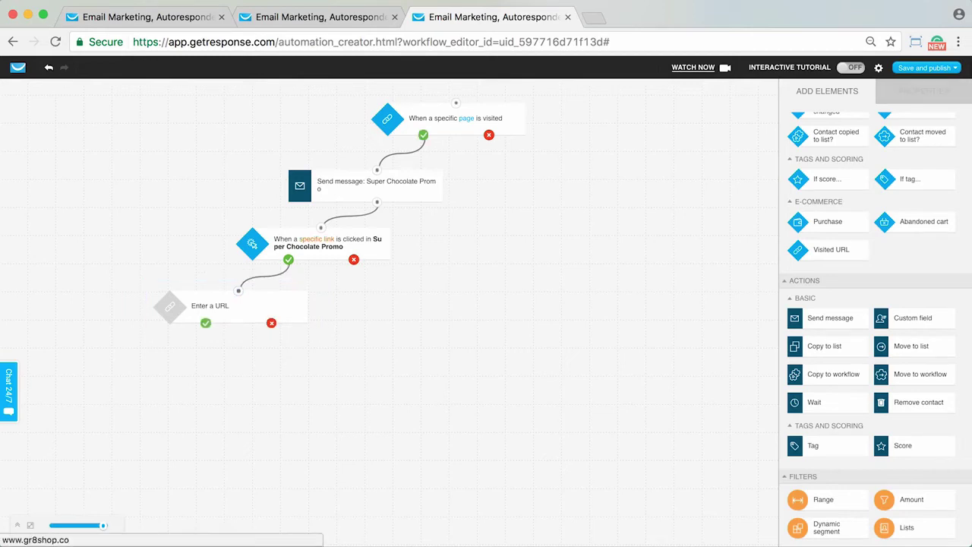
click(281, 307)
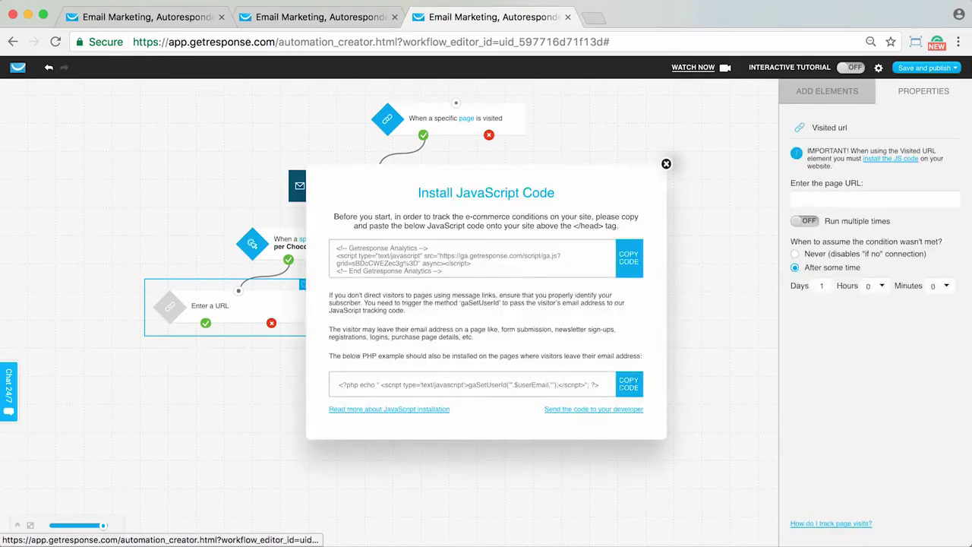
click(666, 163)
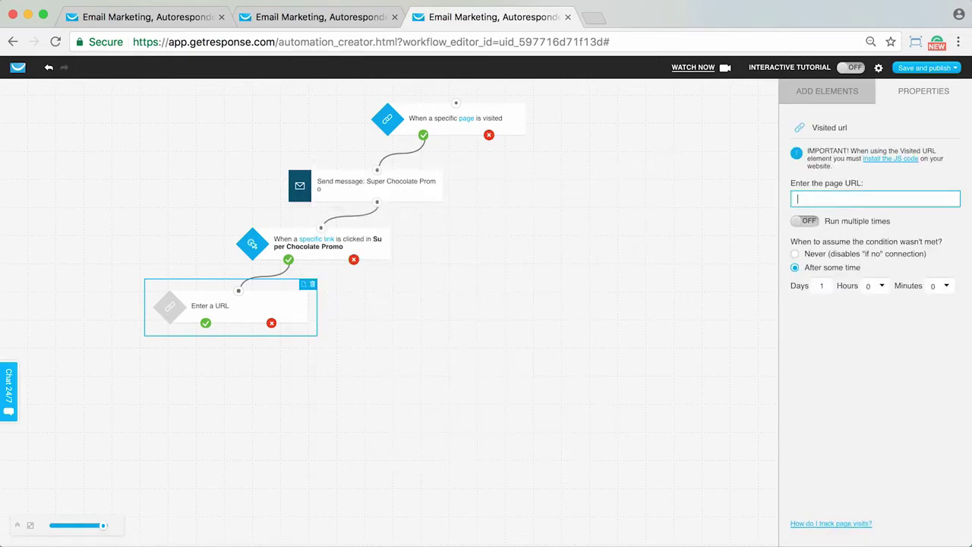
text(www.gr8sh)
text(op.co/)
text(chocolate)
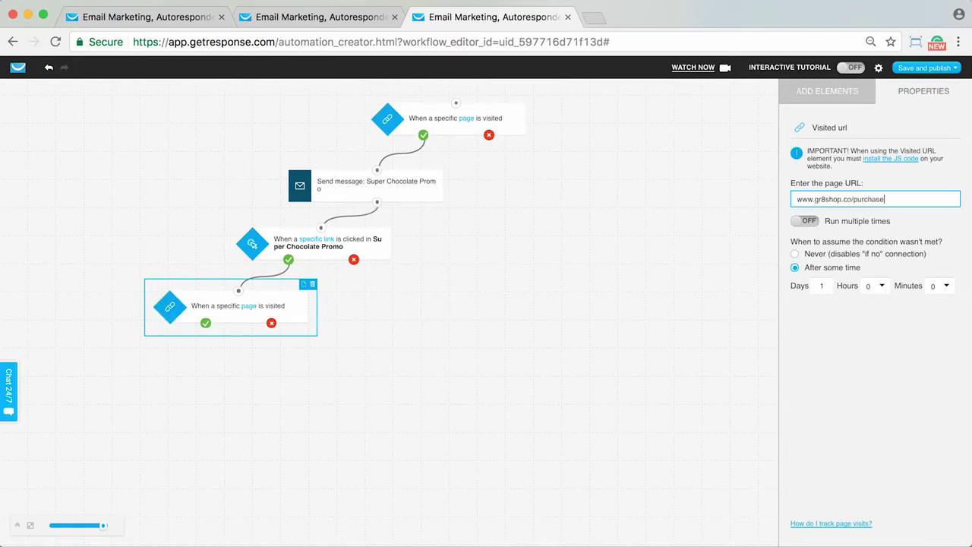
- Add a Tag action on the purchase page condition's yes branch that assigns the promo_customer tag
click(827, 91)
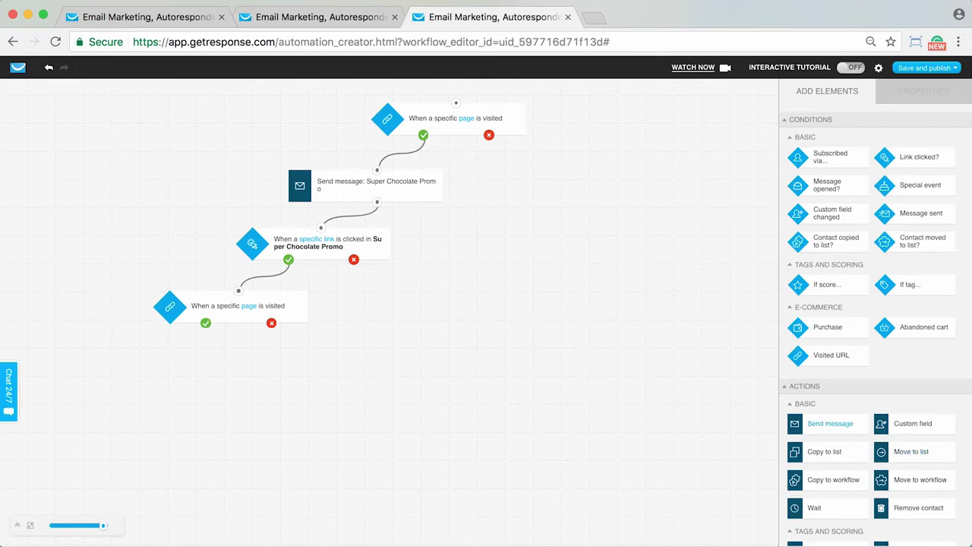
scroll(830, 425, down, 2)
drag(795, 506, 83, 362)
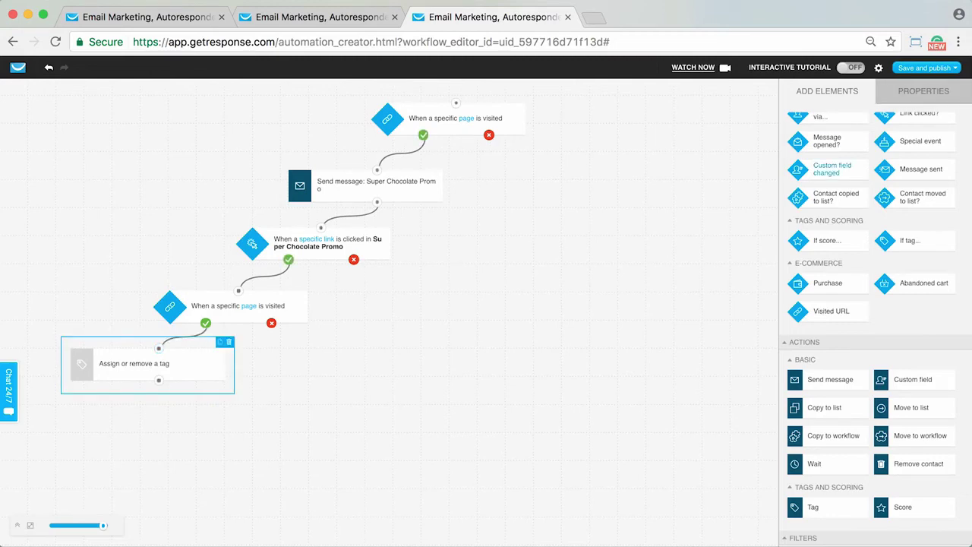
click(873, 194)
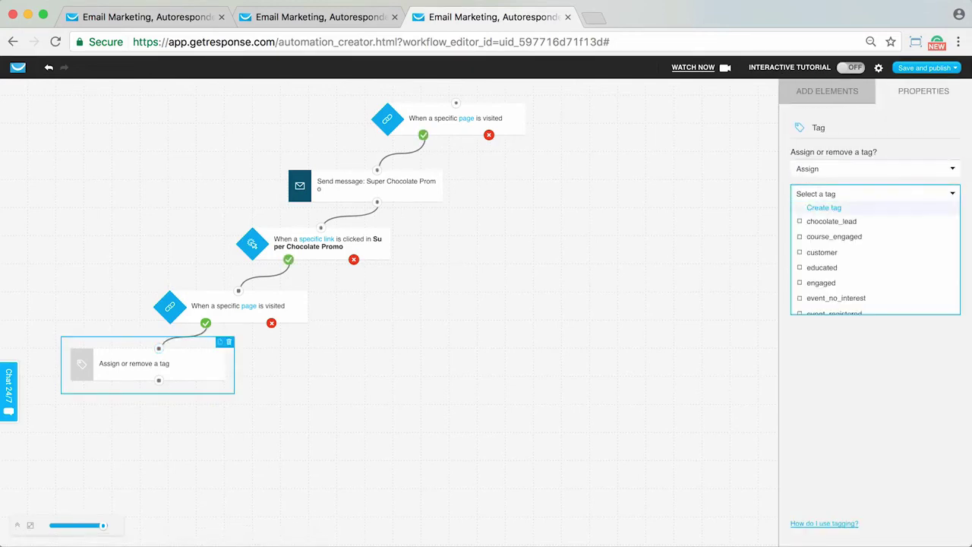
scroll(874, 218, down, 5)
scroll(873, 235, down, 2)
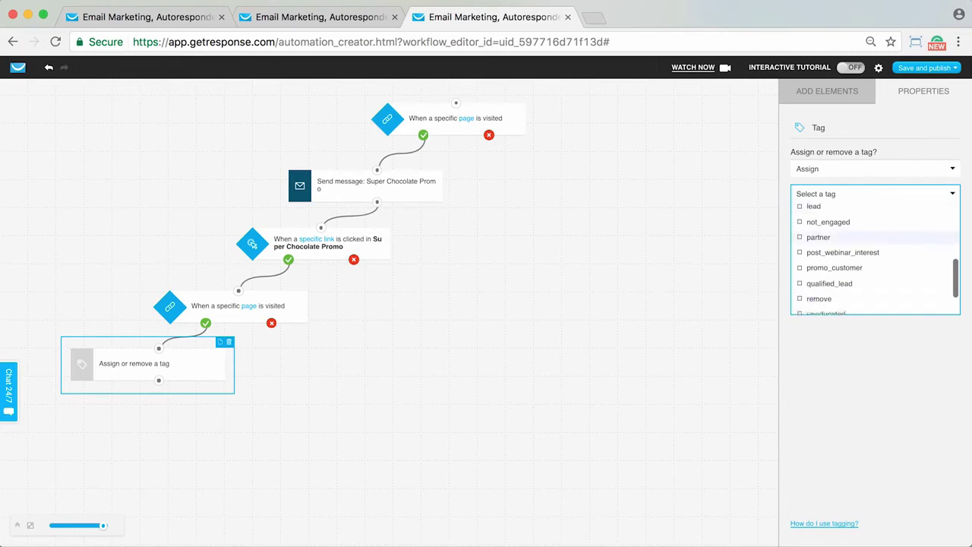
click(834, 264)
- Add a Send message action after the tag and choose the "Thank you for your purchase!" automation message
click(827, 90)
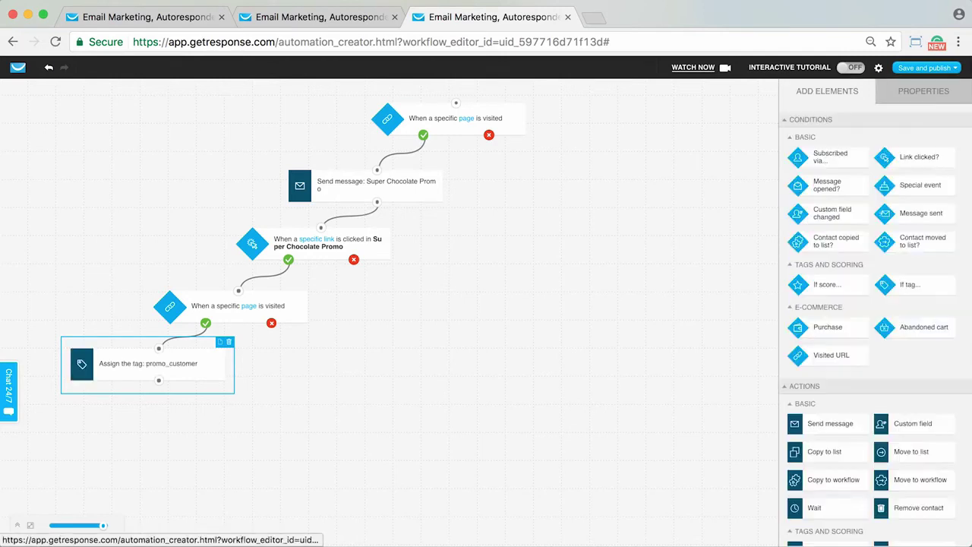
drag(830, 423, 159, 424)
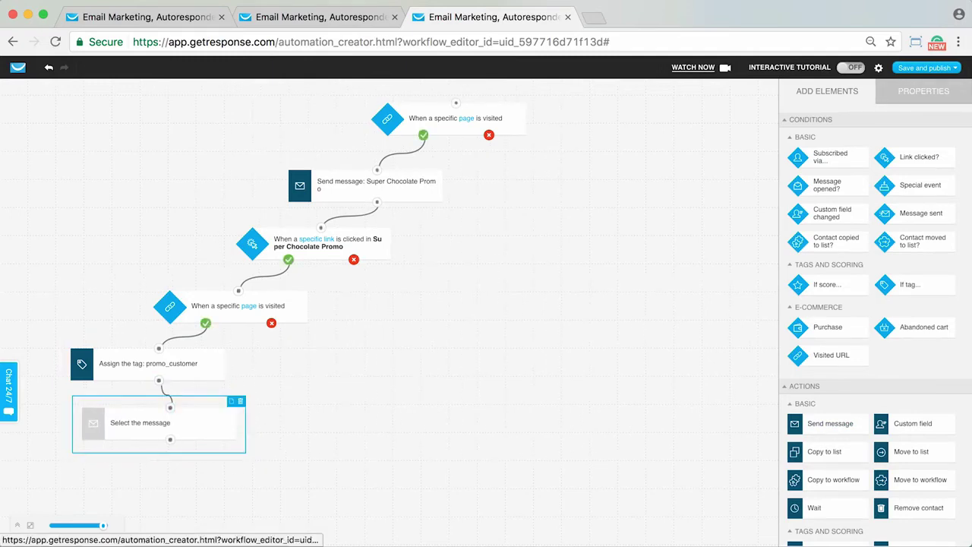
click(923, 90)
click(874, 193)
text(thank)
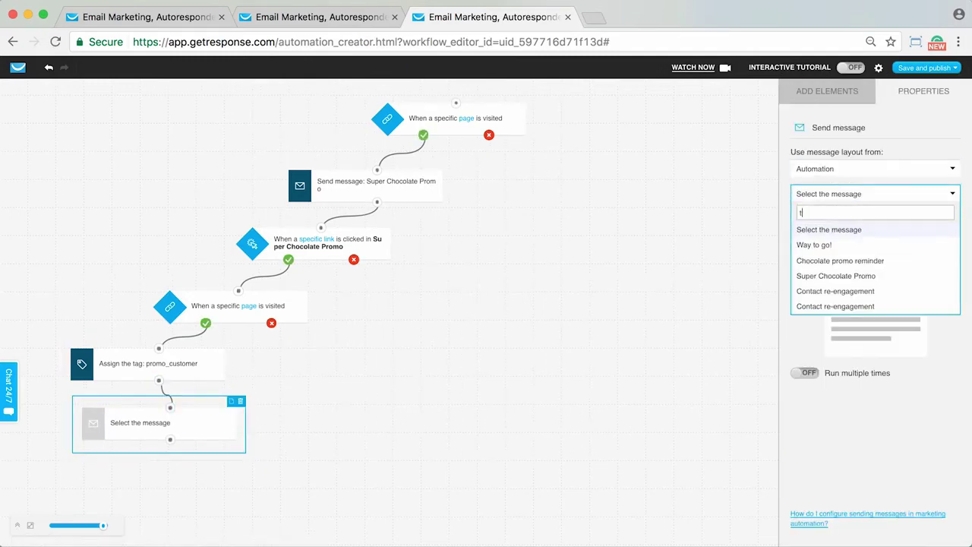
click(844, 229)
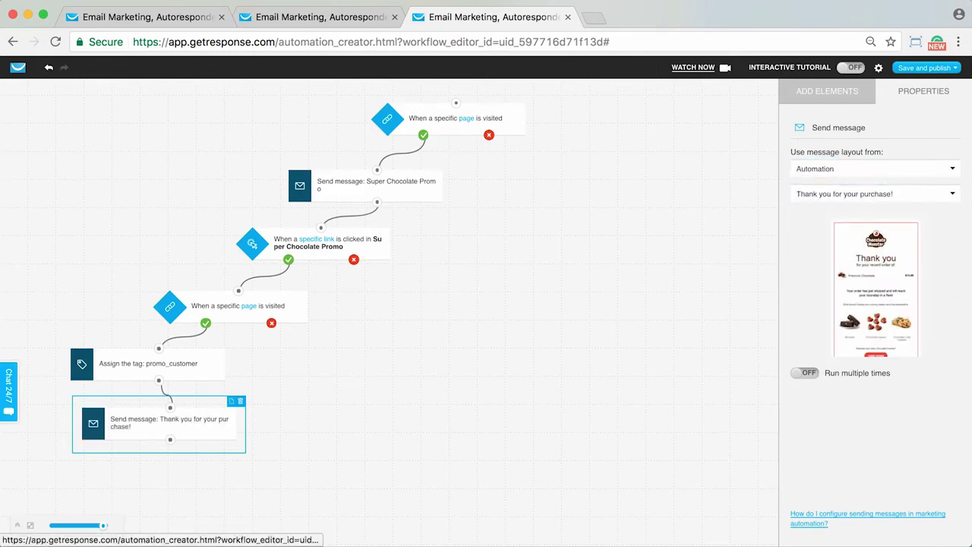
- Add a Wait action on the link-clicked condition's no branch and set its delay to 2 days
click(827, 91)
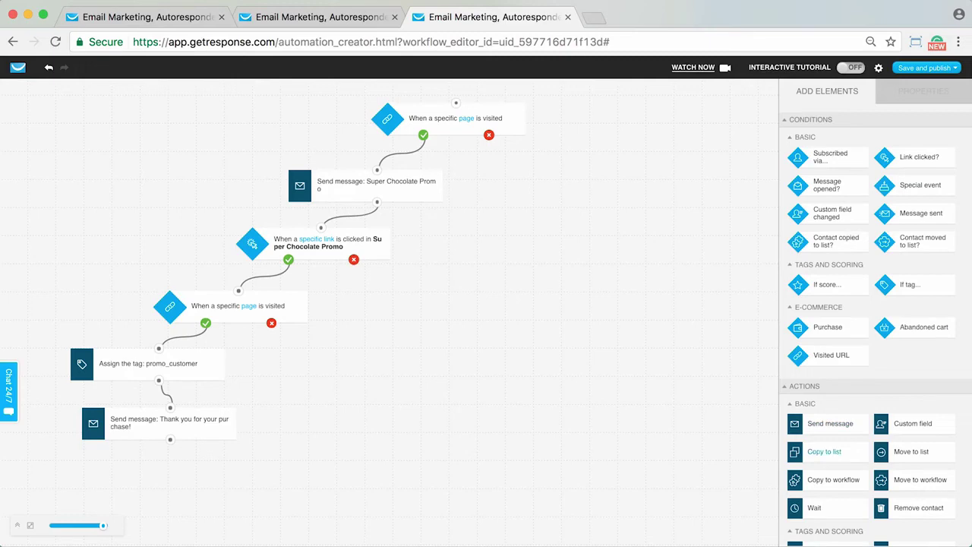
drag(813, 507, 421, 315)
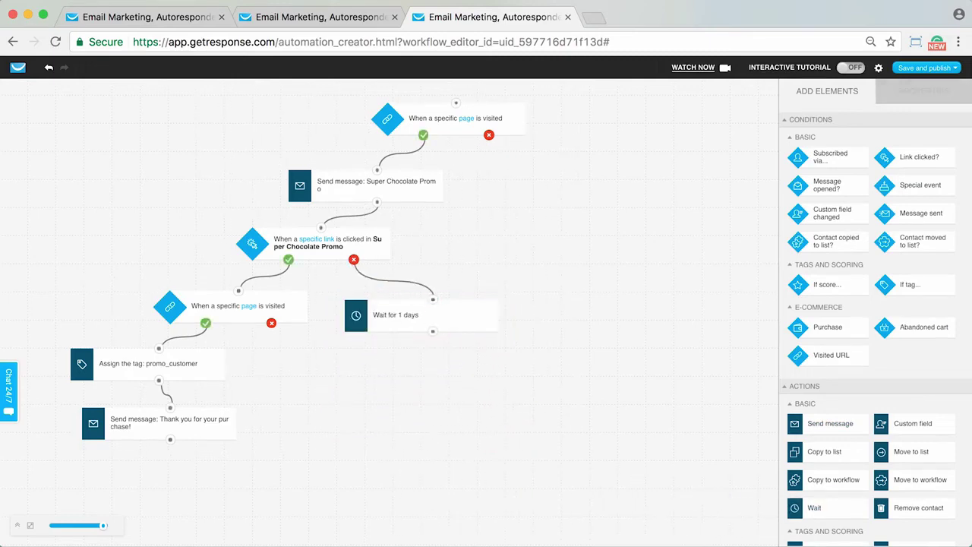
click(923, 91)
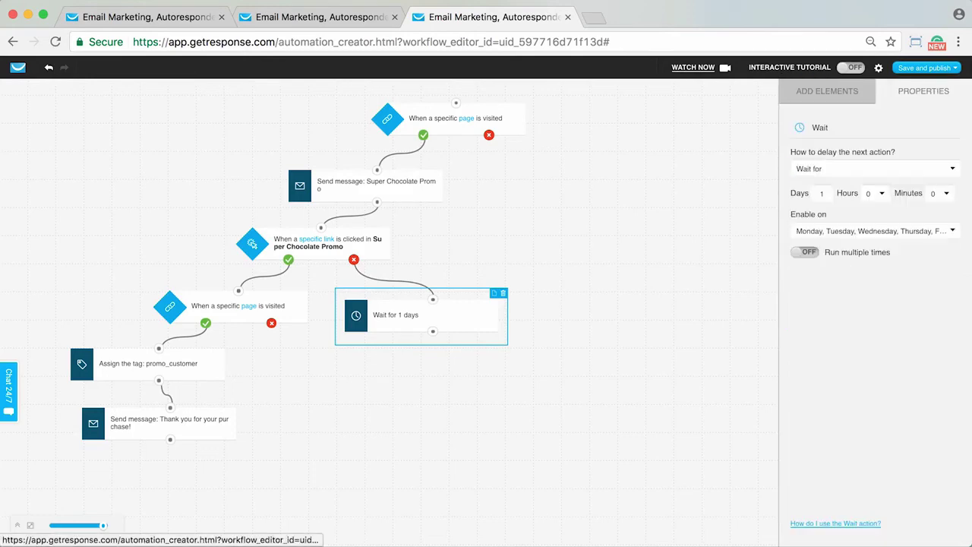
double_click(821, 194)
text(2)
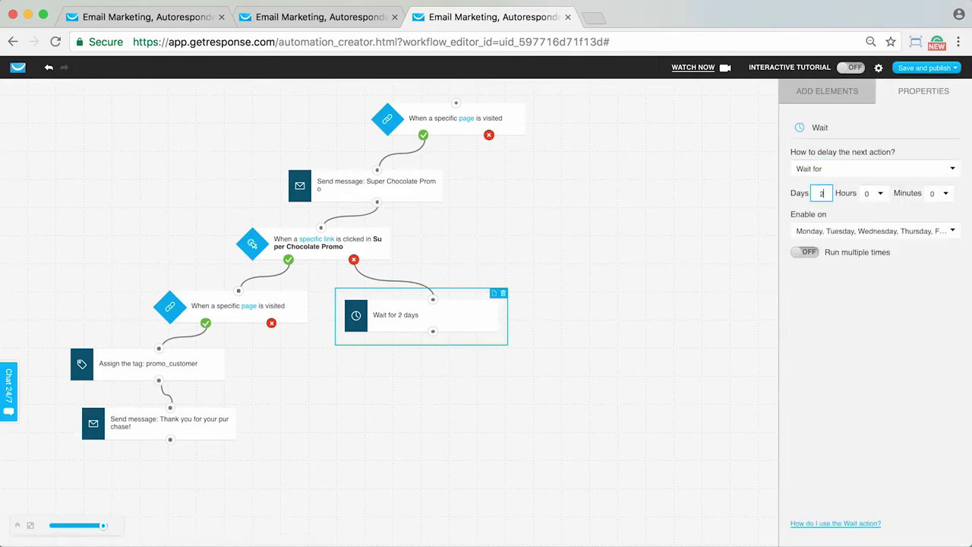
- Add a Send message action after the wait and choose the Chocolate promo reminder automation message
click(827, 92)
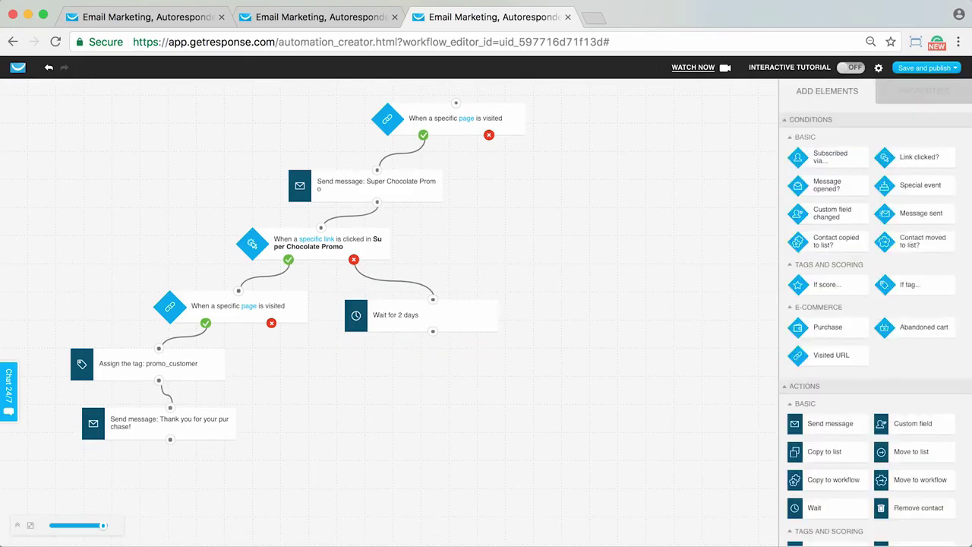
drag(830, 423, 432, 331)
click(501, 382)
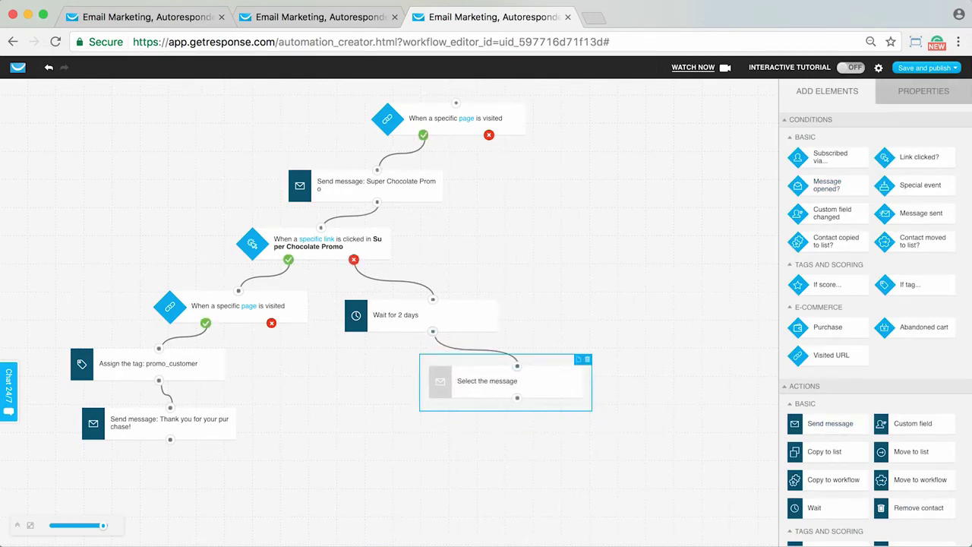
click(923, 91)
click(874, 194)
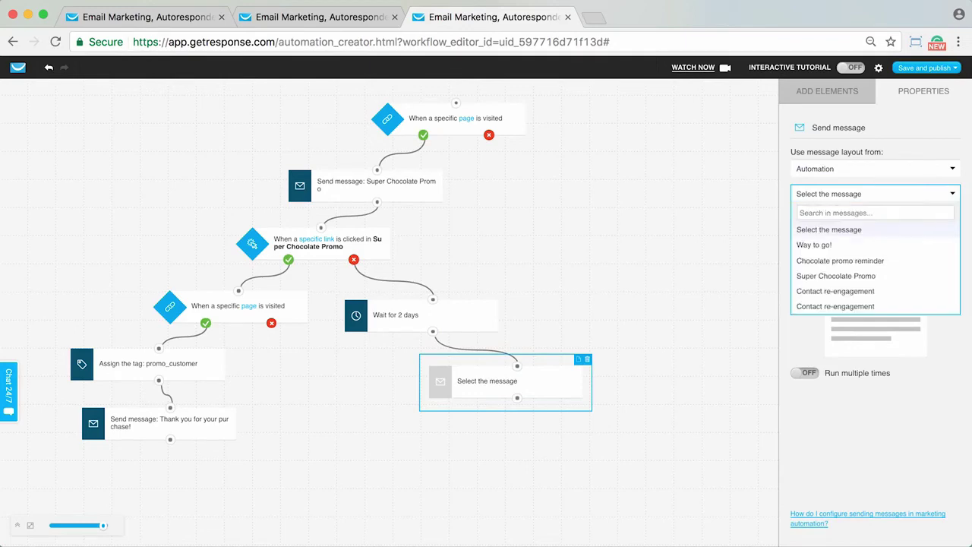
click(840, 260)
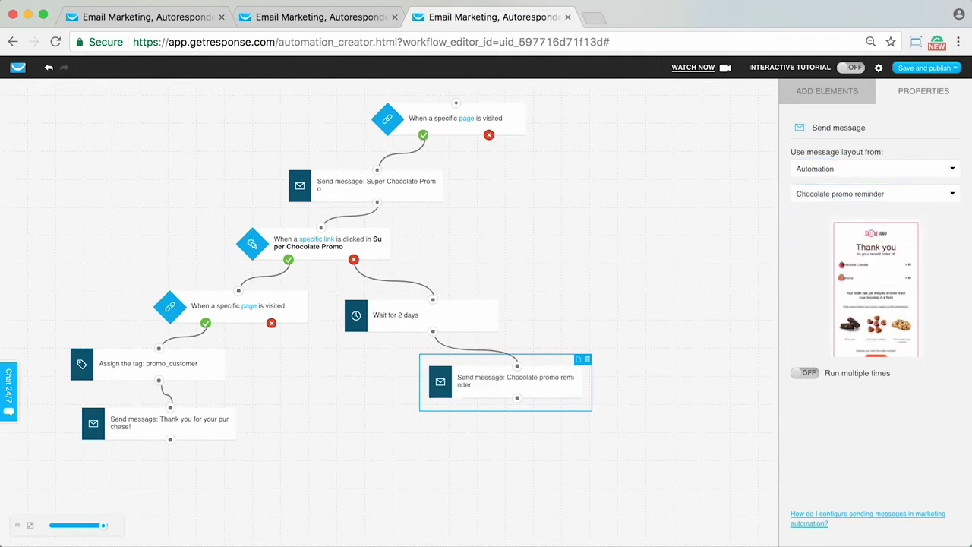
- Add a Link clicked condition after the Chocolate promo reminder message and set it to track automation message links
click(826, 91)
key(Escape)
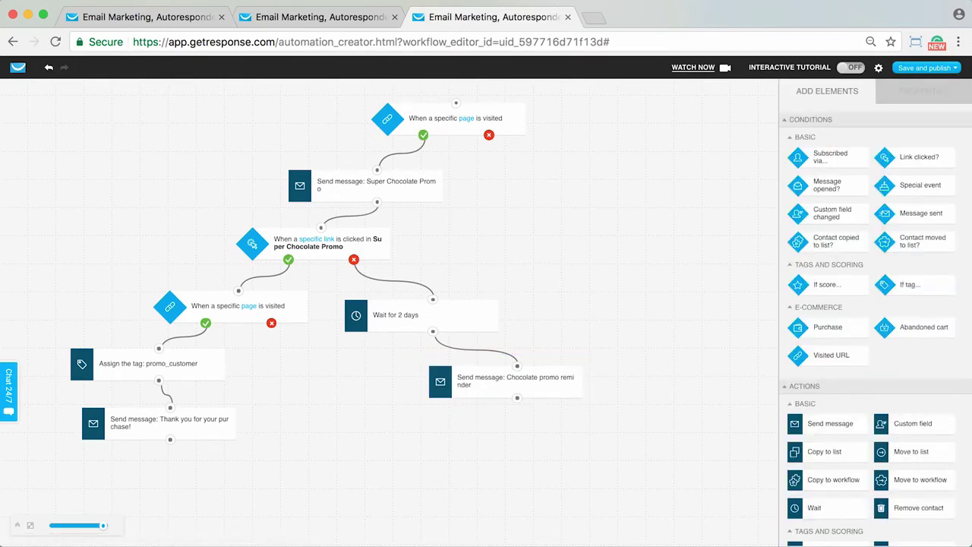
drag(506, 382, 517, 382)
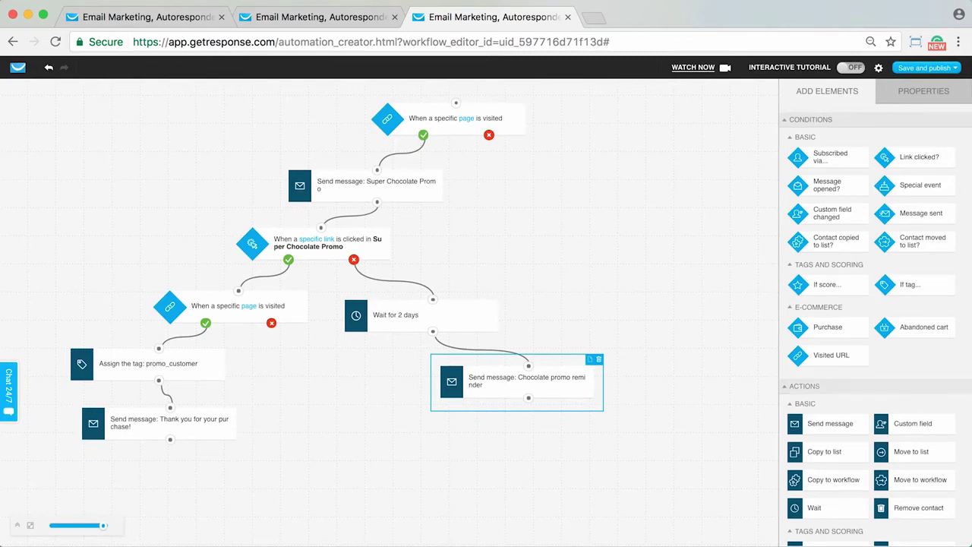
drag(908, 156, 557, 442)
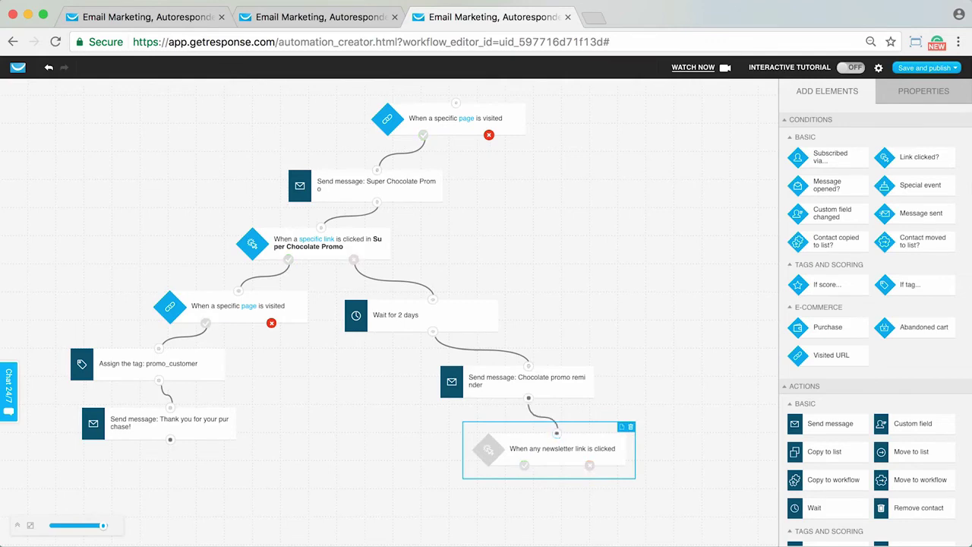
click(873, 164)
click(873, 243)
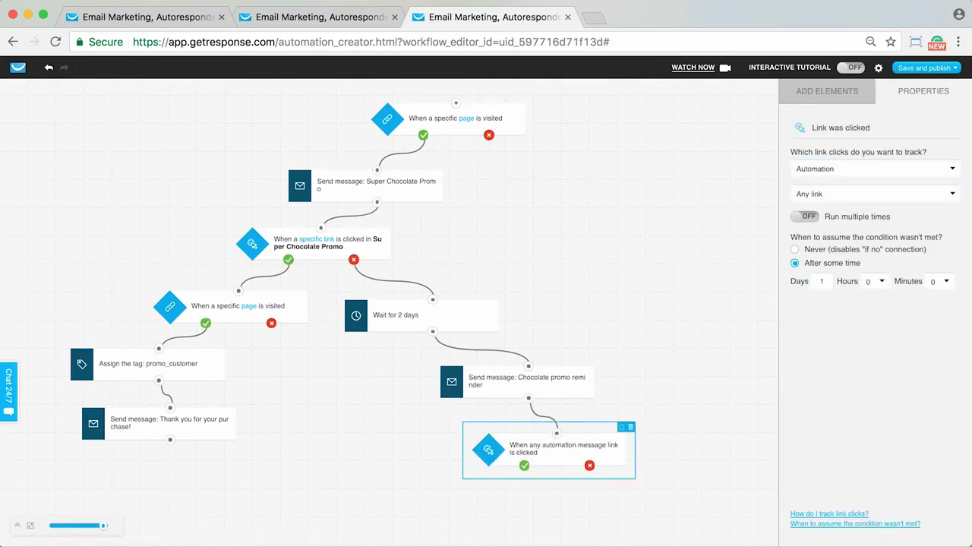
- Set the new condition to track a specific link from a specific message, choosing Chocolate promo reminder and its link
click(873, 193)
click(858, 239)
click(873, 232)
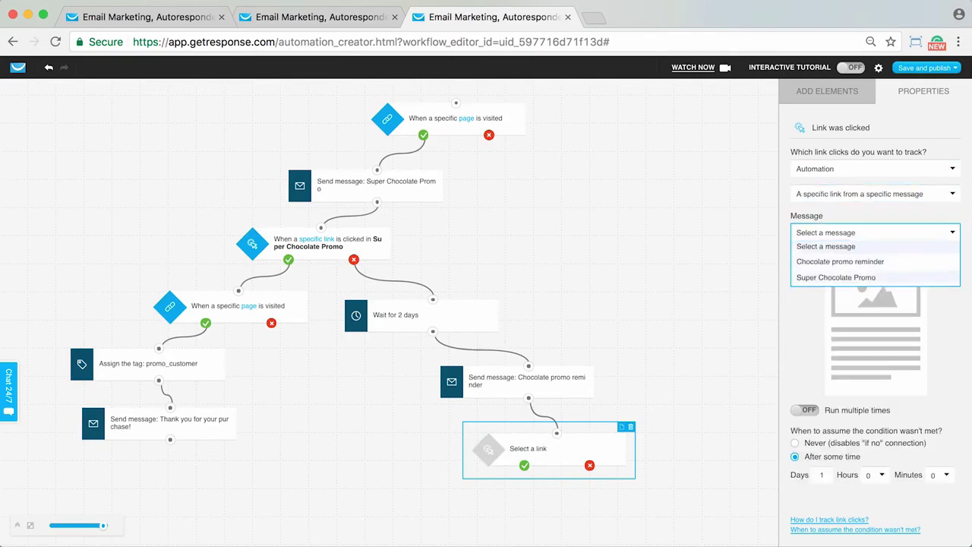
click(839, 261)
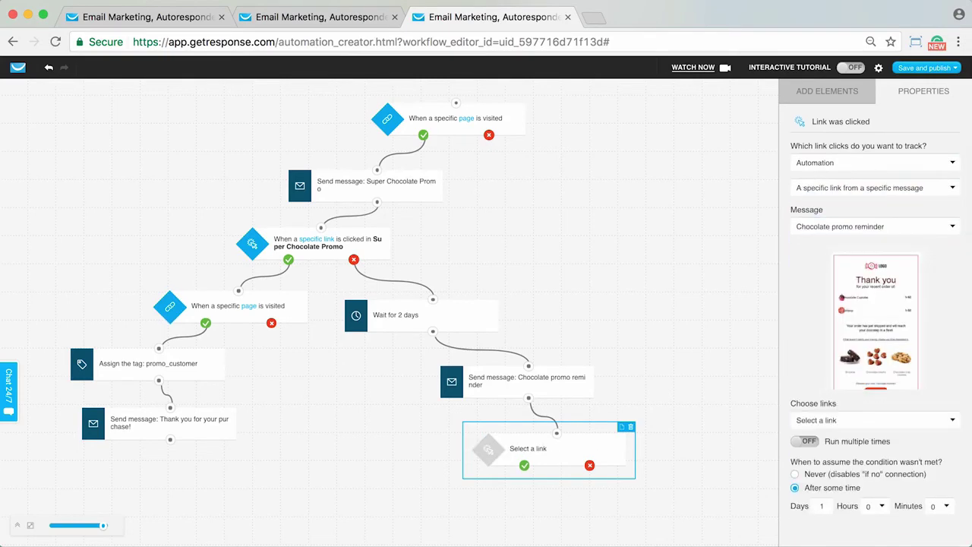
click(873, 420)
click(858, 451)
- Connect the reminder link condition's yes branch to the purchase page condition, and that page condition's no branch to the 2-day wait
click(827, 90)
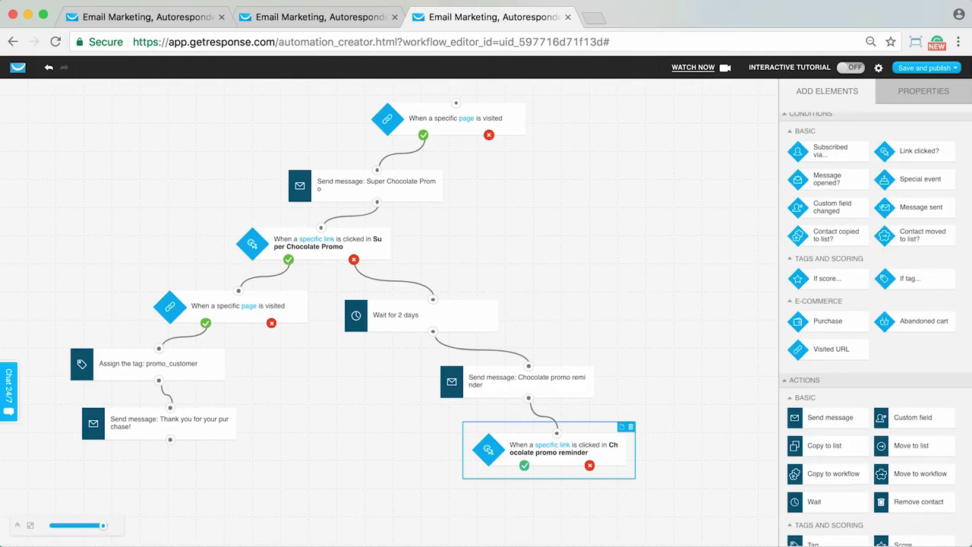
drag(524, 465, 238, 290)
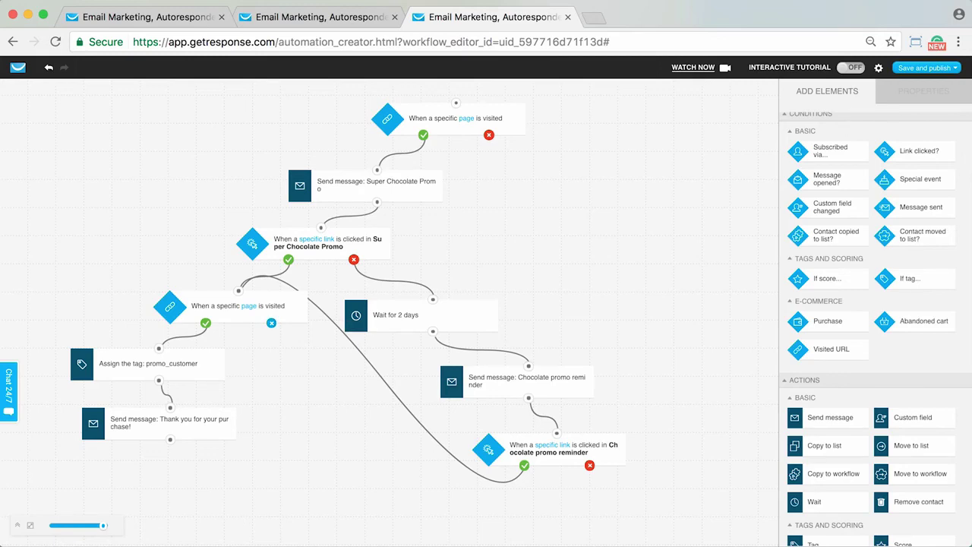
mouse_move(271, 322)
mouse_down()
mouse_move(395, 296)
mouse_move(433, 298)
mouse_up()
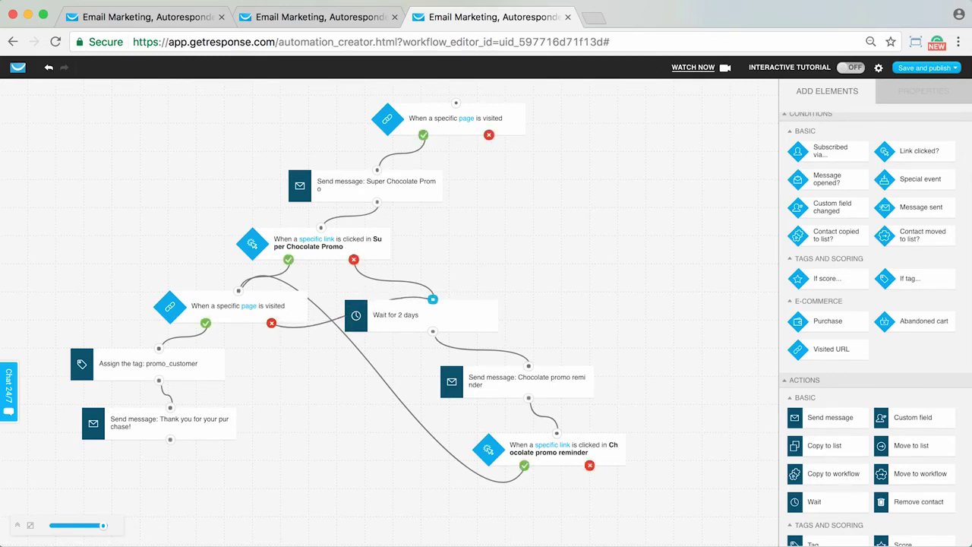